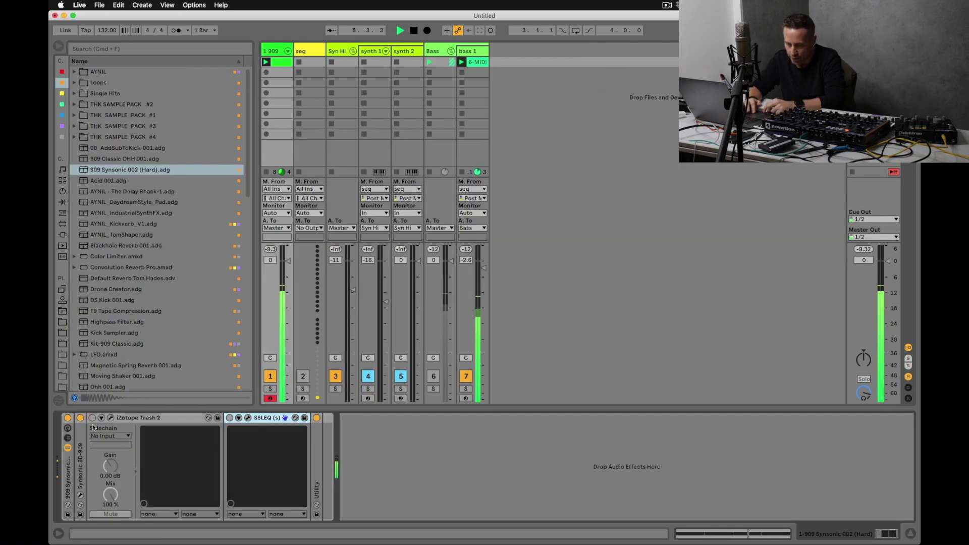
Enable iZotope Trash 2 on the 909 track and open its editor alongside the Synsonic BD-909's, dismissing the preset manager.
left_click(80, 495)
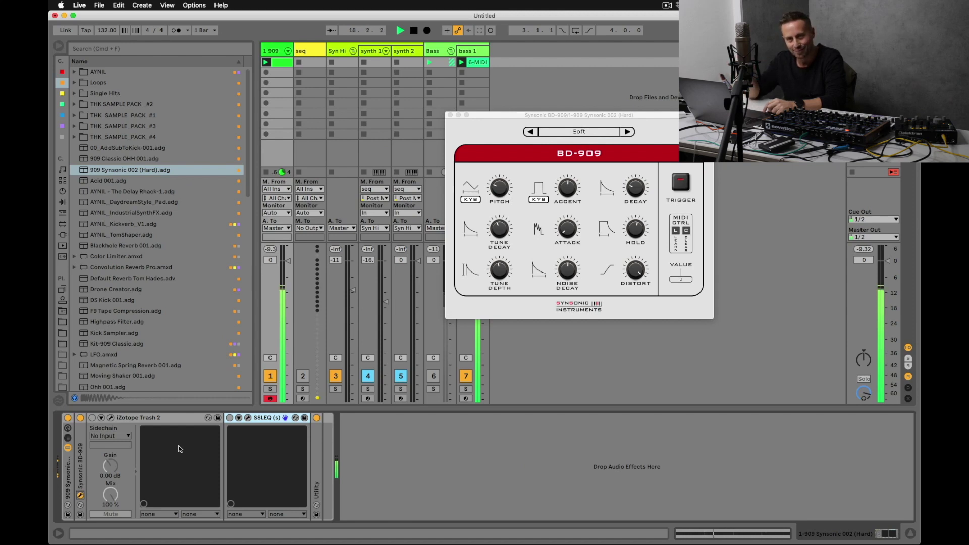
left_click(92, 417)
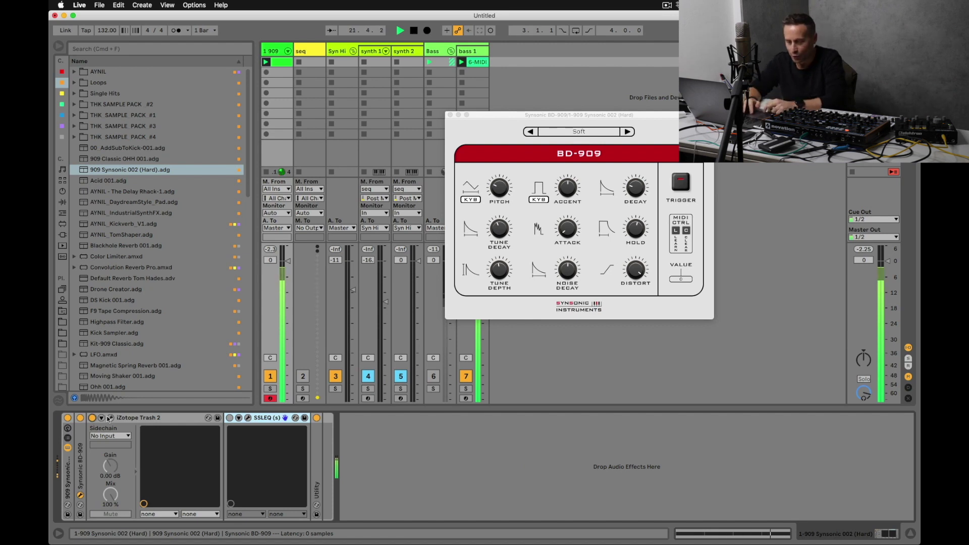
left_click(111, 419)
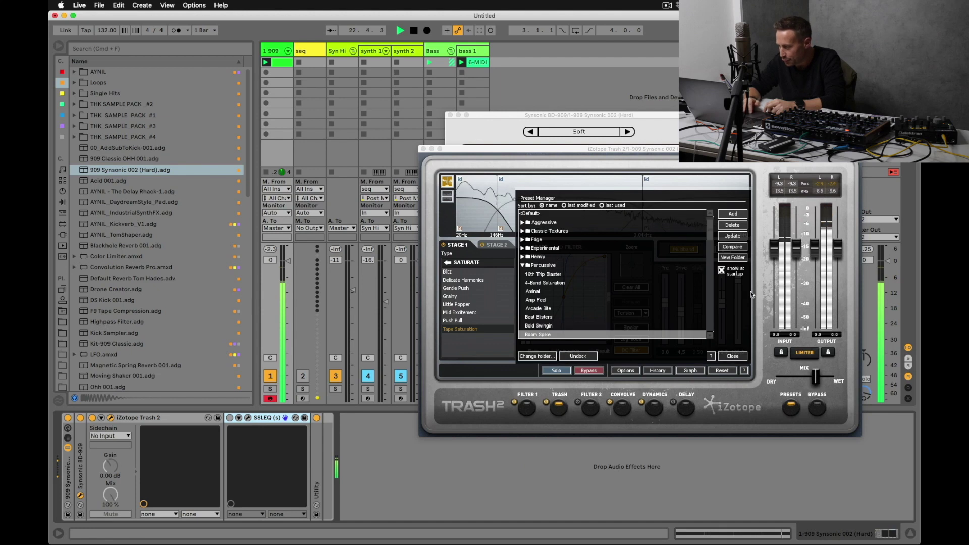
left_click(732, 356)
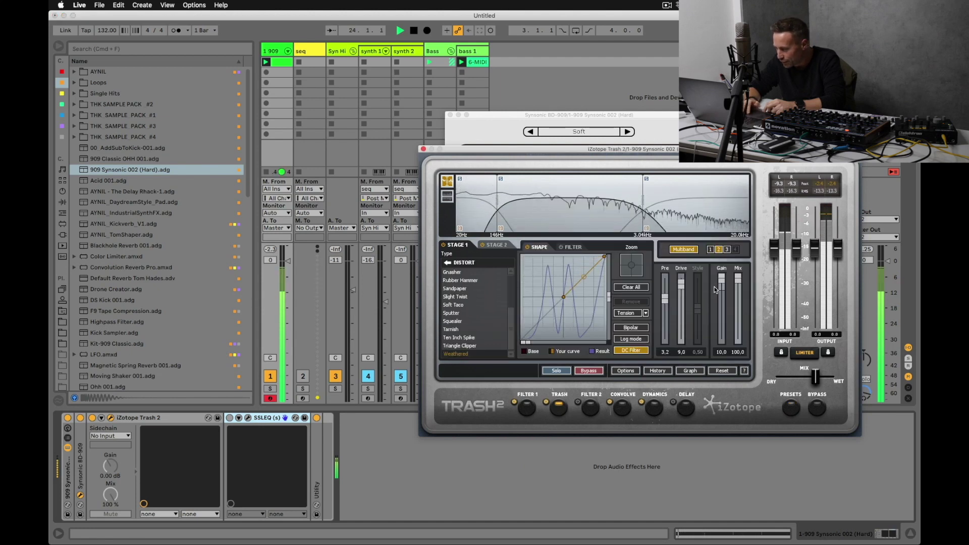
Audition Trash 2 with the band 2 mix at about 32 and the band 1 mix at about 42, restoring each to full.
left_click_drag(738, 277, 737, 322)
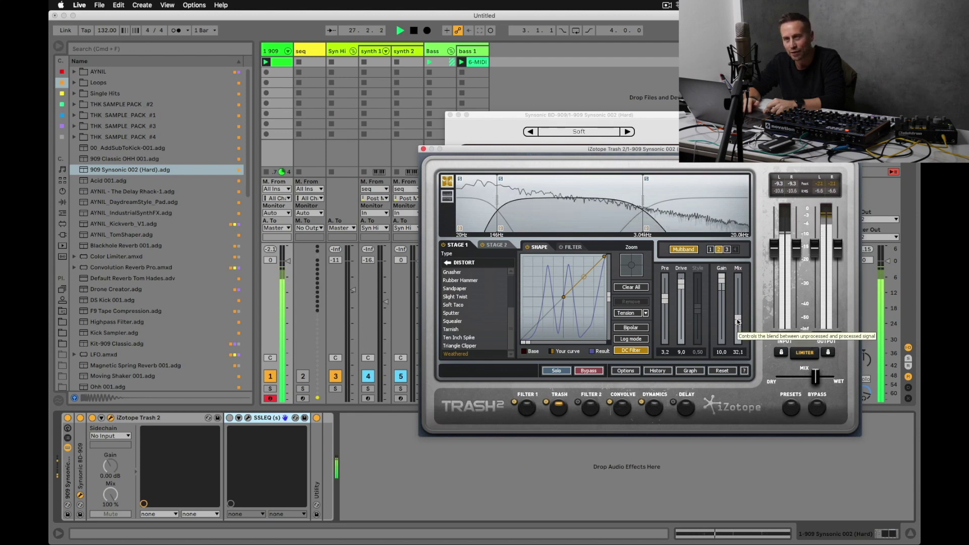
left_click_drag(738, 322, 738, 276)
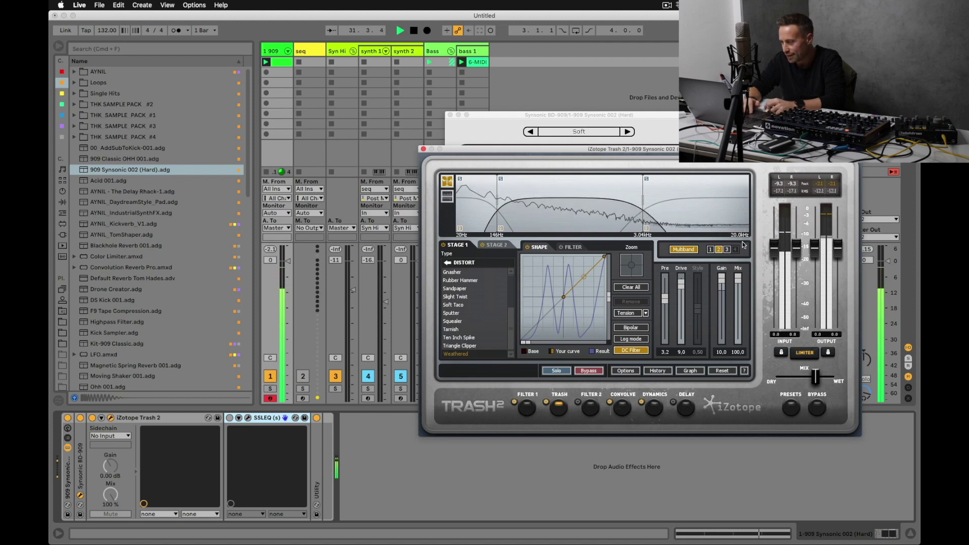
left_click(710, 250)
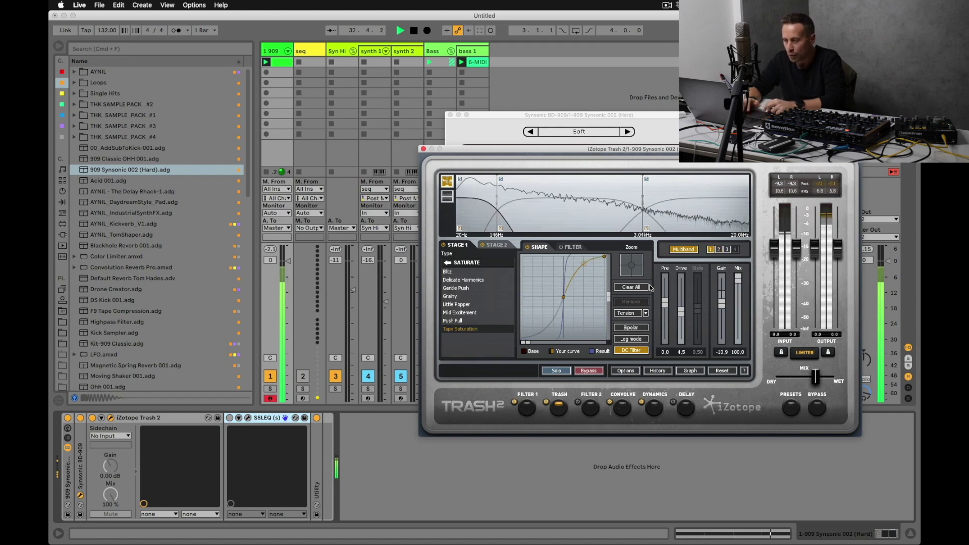
left_click_drag(740, 281, 739, 317)
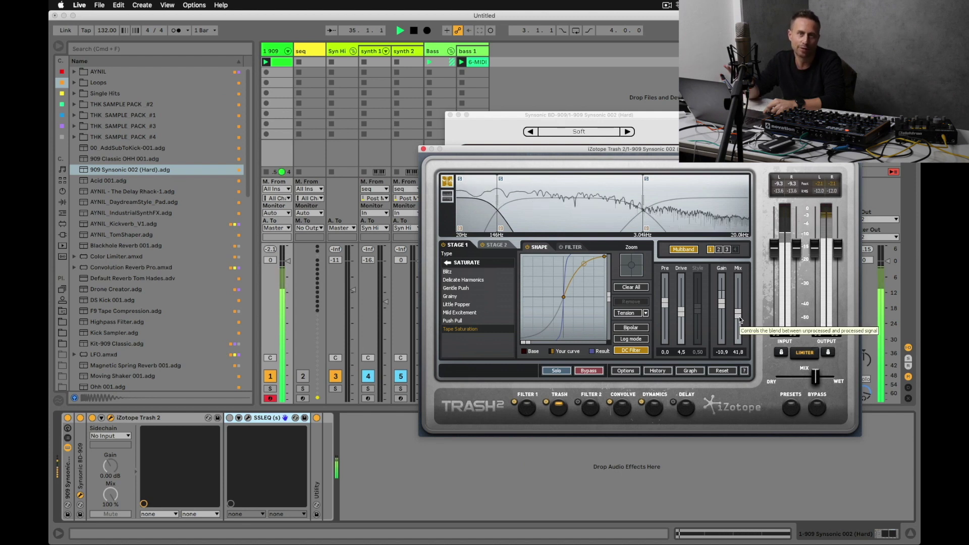
left_click_drag(739, 316, 738, 269)
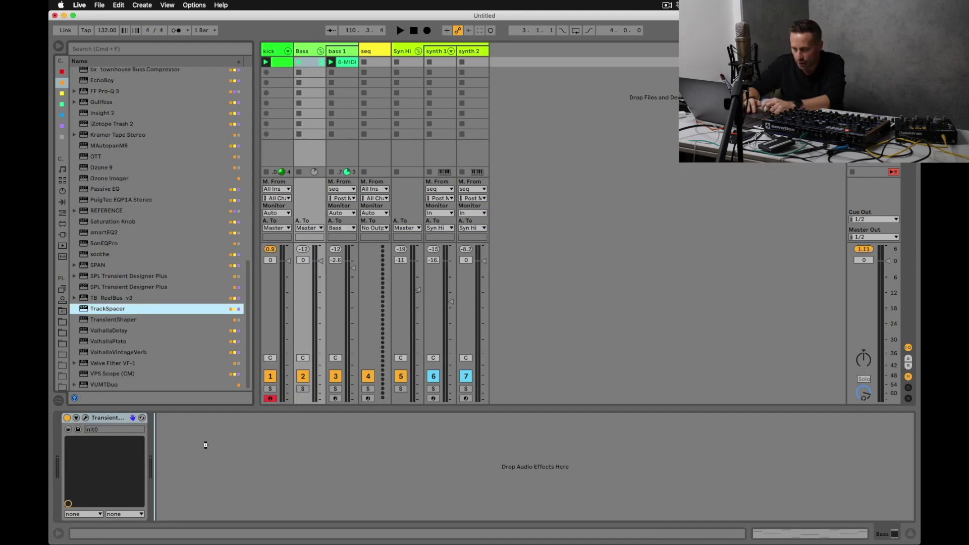
Load TrackSpacer after TransientShaper on the Bass group, sidechain it to the kick's Post FX signal, and start playback.
key("Return")
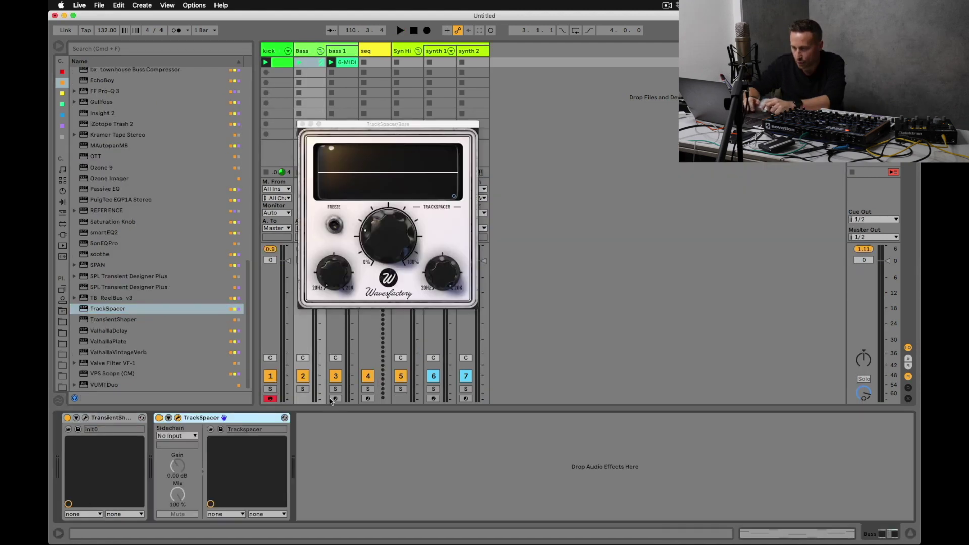
left_click(190, 436)
left_click(187, 445)
key("space")
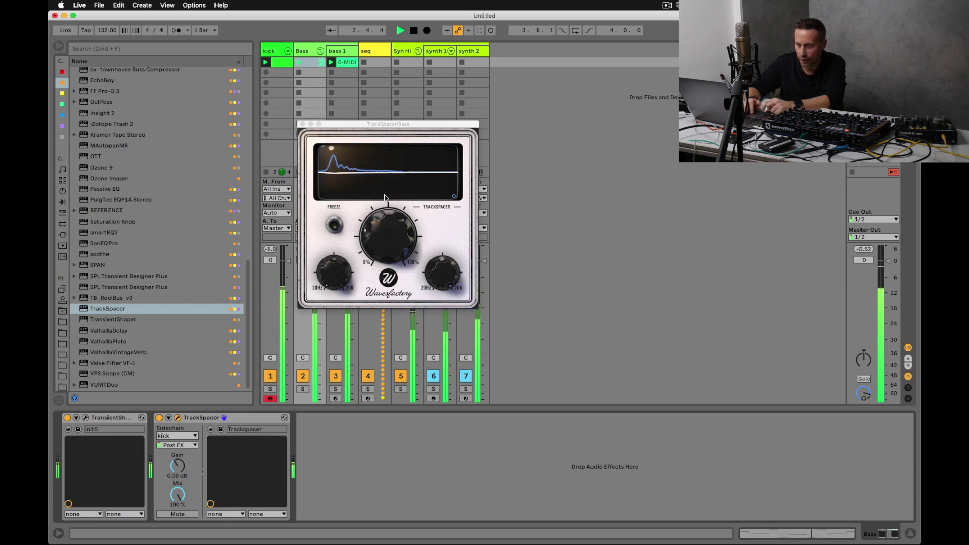
Set TrackSpacer's ratio to about 31.5% and lower its upper frequency limit.
left_click(379, 222)
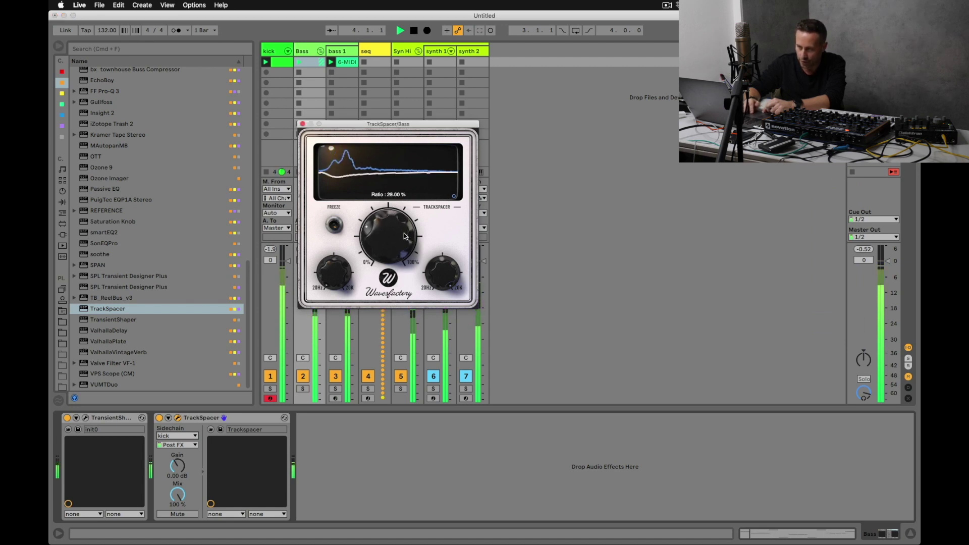
left_click_drag(404, 235, 403, 234)
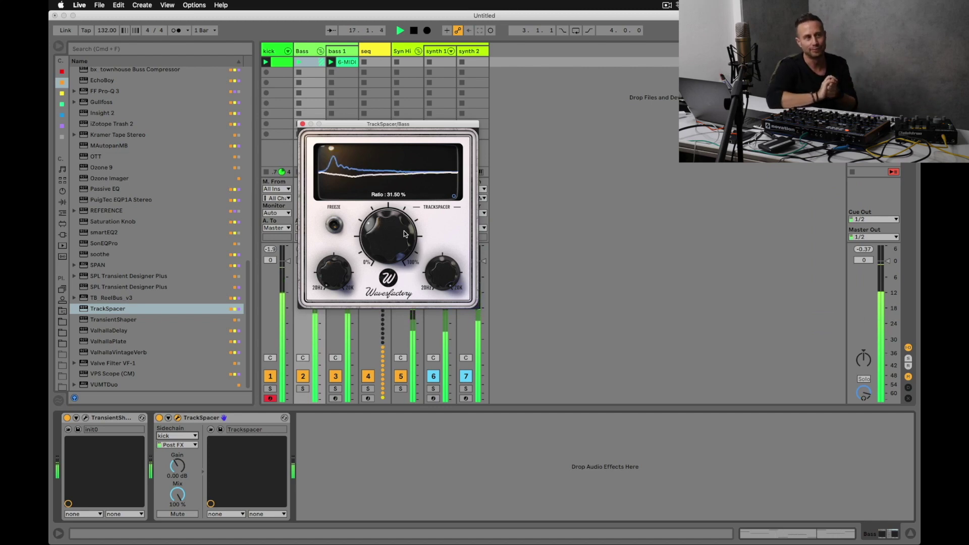
left_click_drag(442, 270, 437, 316)
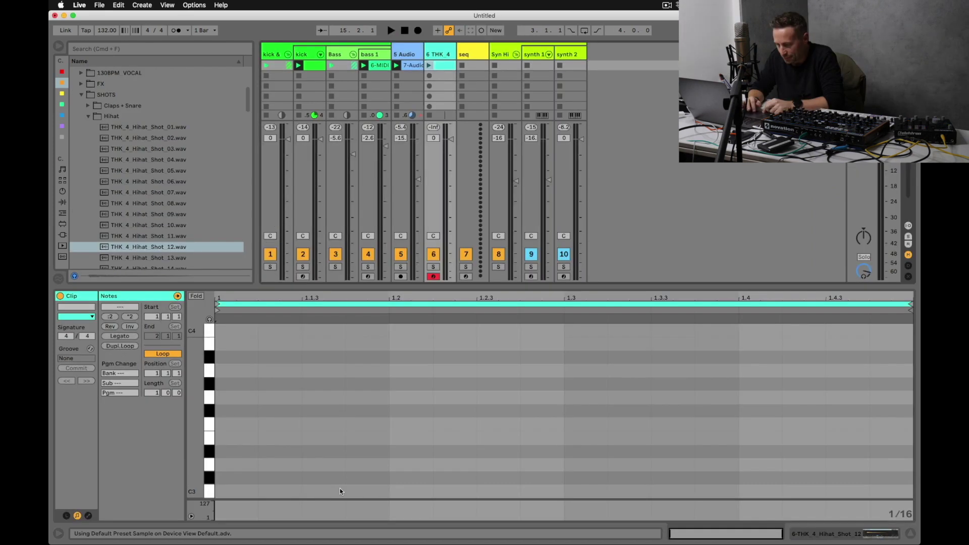
Add four off-beat C3 hi-hat notes at 1.1.3, 1.2.3, 1.3.3 and 1.4.3, and play the pattern.
double_click(324, 491)
double_click(499, 491)
double_click(674, 492)
double_click(840, 492)
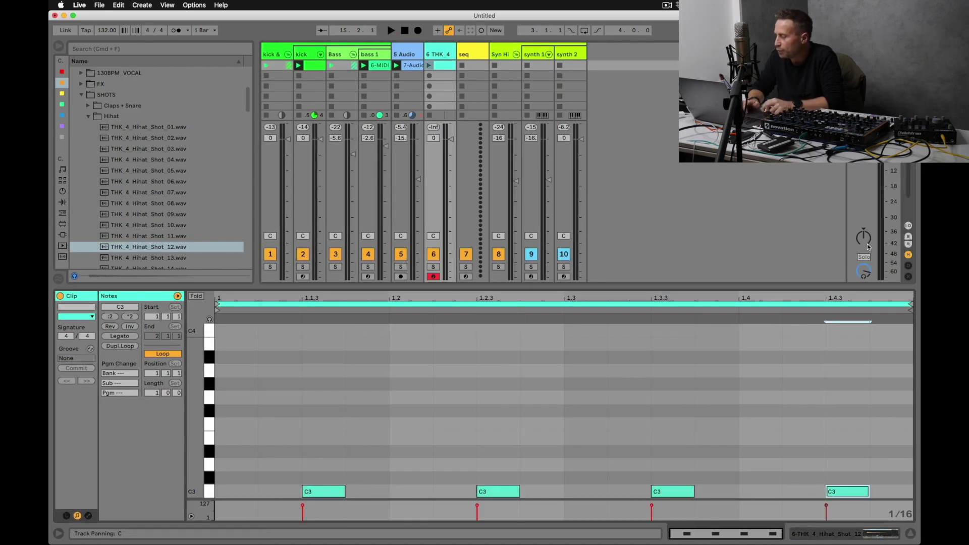
key("space")
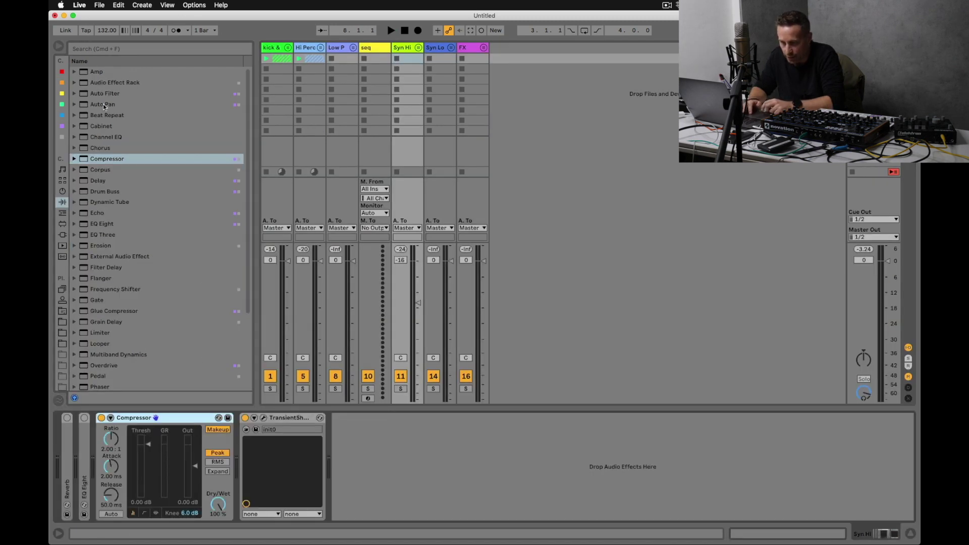
Insert PuigTec EQP1A Stereo and SonEQPro between the Compressor and TransientShaper on Syn Hi, moving the SonEQPro window to reveal PuigTec.
left_click(62, 84)
scroll(119, 176, "down", 15)
left_click_drag(121, 200, 237, 431)
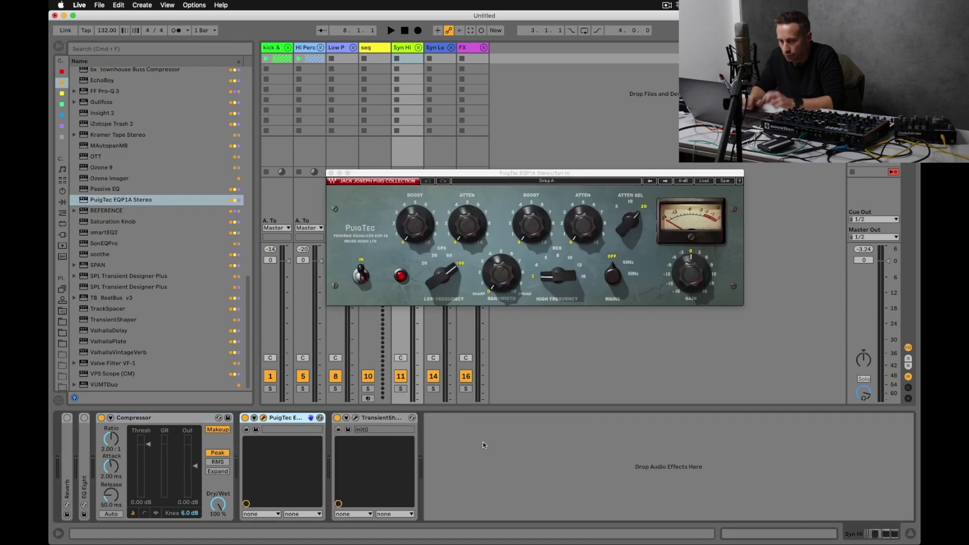
left_click(102, 244)
left_click_drag(328, 417, 329, 420)
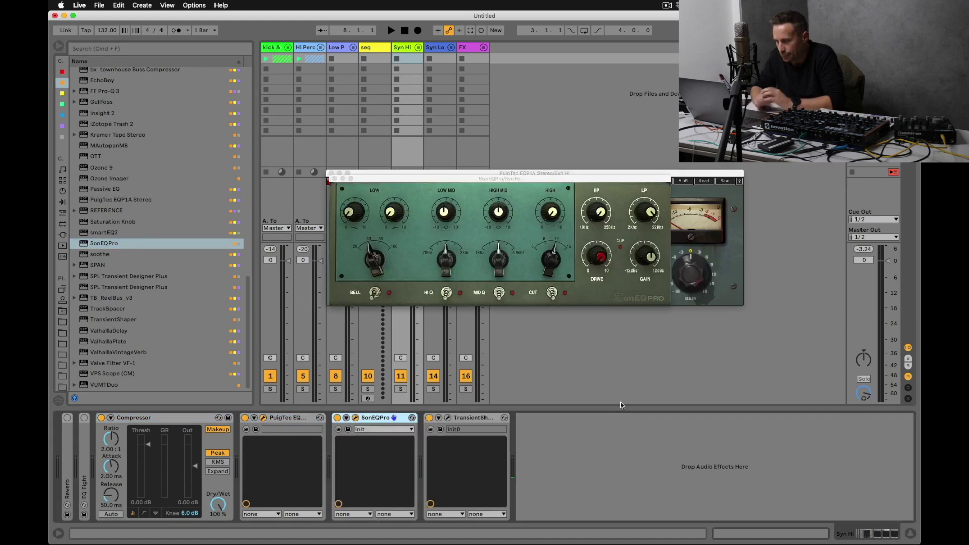
left_click_drag(582, 181, 574, 49)
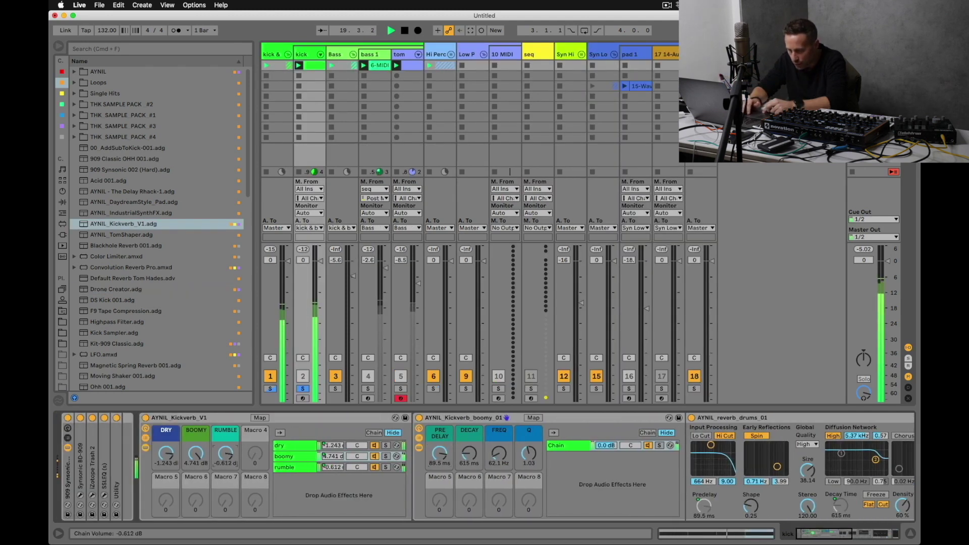
Set the Kickverb rack's rumble level to about 1.9 dB and adjust the rumble chain's pre delay.
left_click_drag(227, 453, 226, 462)
left_click(303, 468)
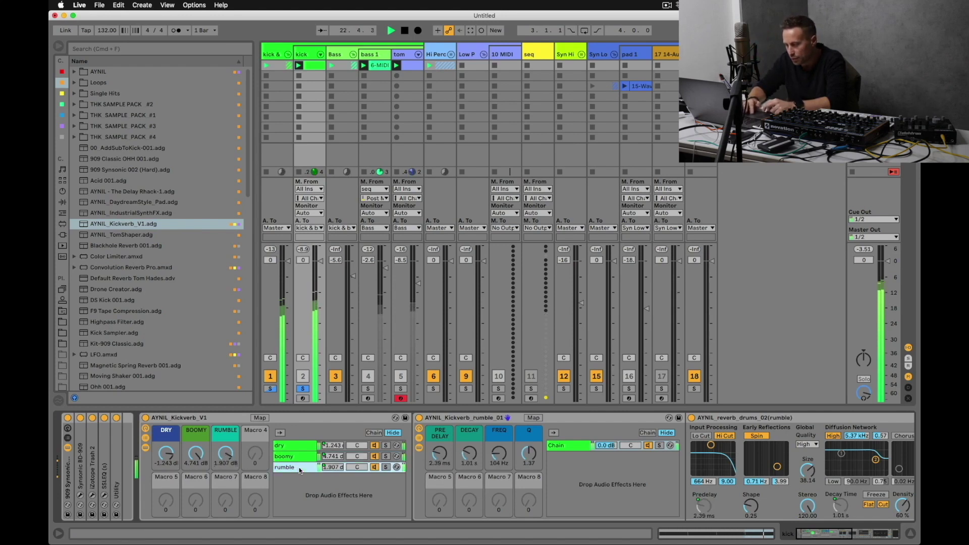
left_click_drag(437, 457, 439, 459)
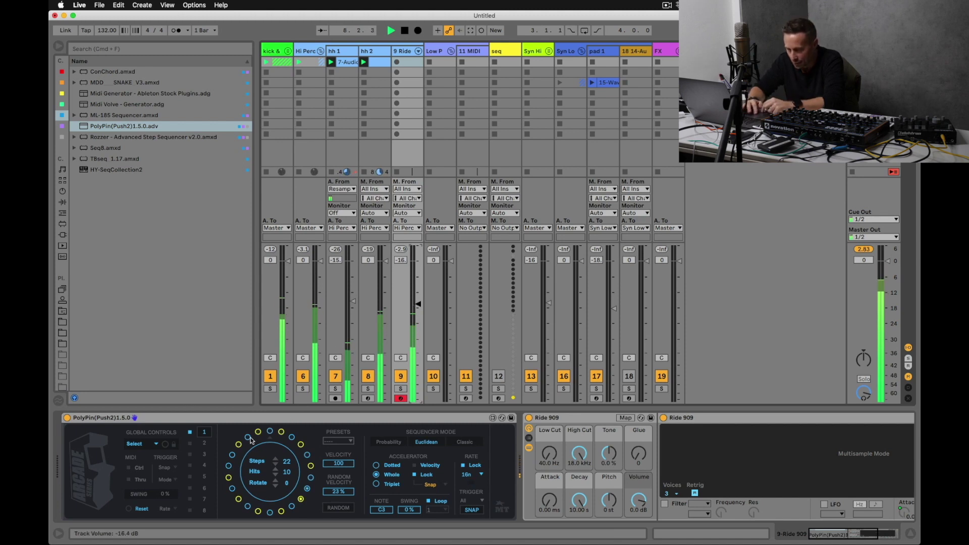
Set PolyPin's random velocity to 2% on the Ride 909 track, randomize its Euclidean pattern twice, and stop playback.
left_click_drag(339, 492, 339, 509)
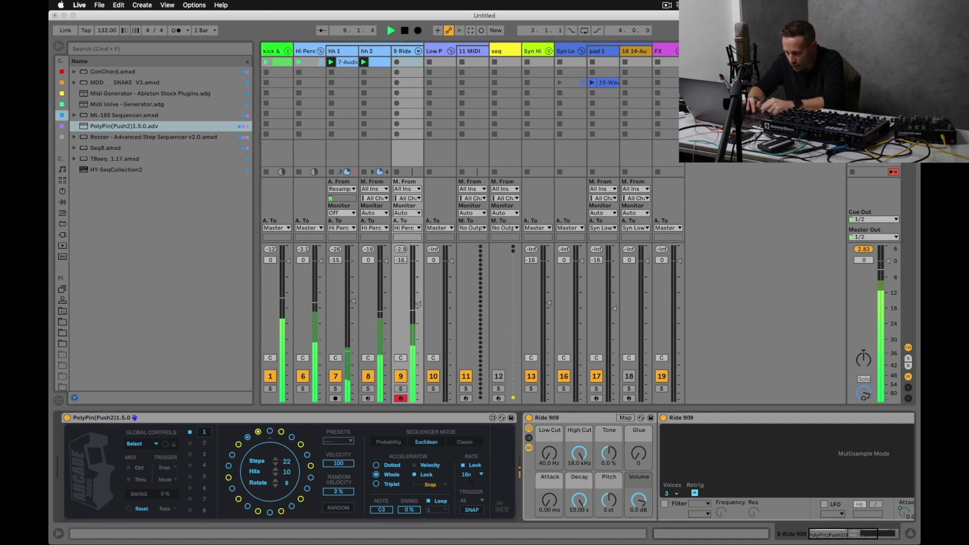
left_click(338, 508)
left_click(339, 508)
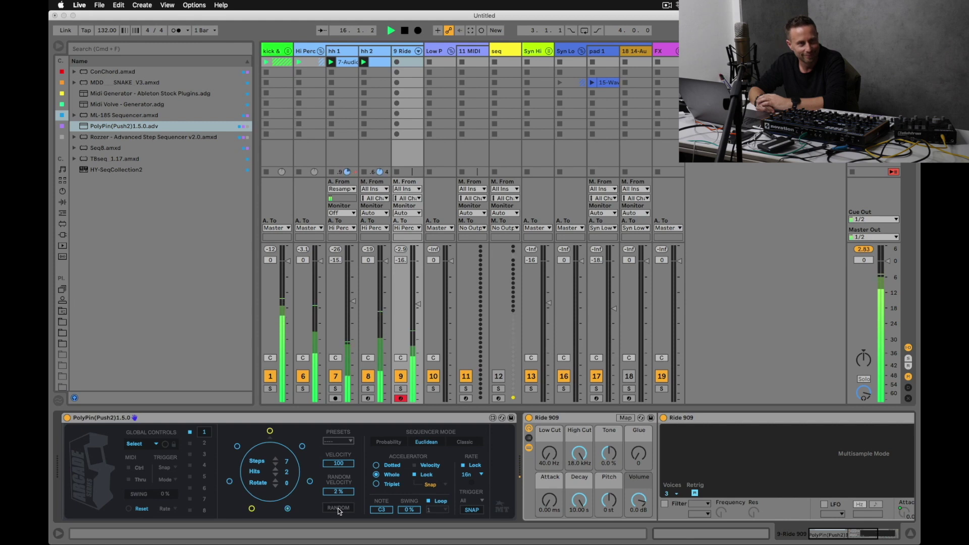
key("space")
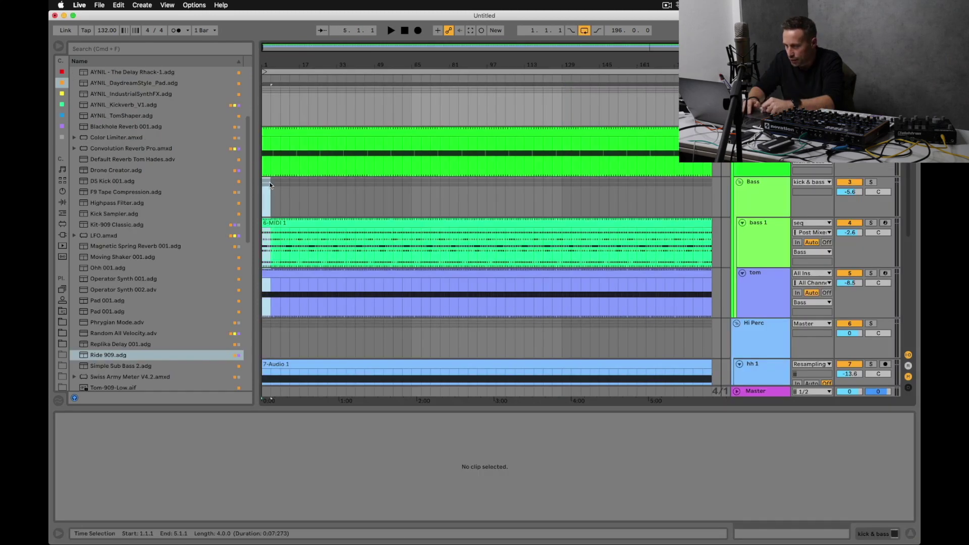
Clear the first 64 bars of the Hi Perc group's clips in the arrangement.
left_click(270, 185)
scroll(283, 227, "down", 2)
left_click_drag(266, 287, 410, 289)
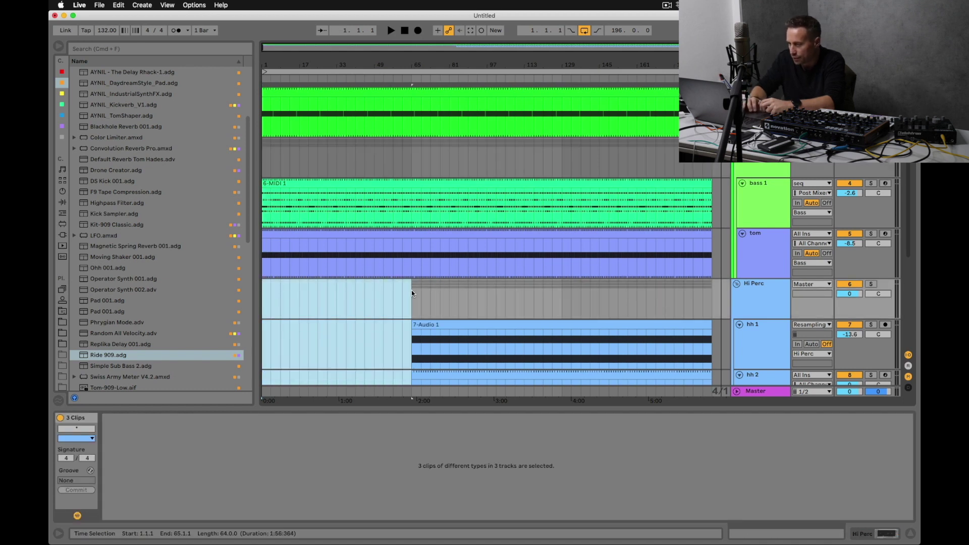
scroll(411, 290, "down", 5)
left_click(456, 286)
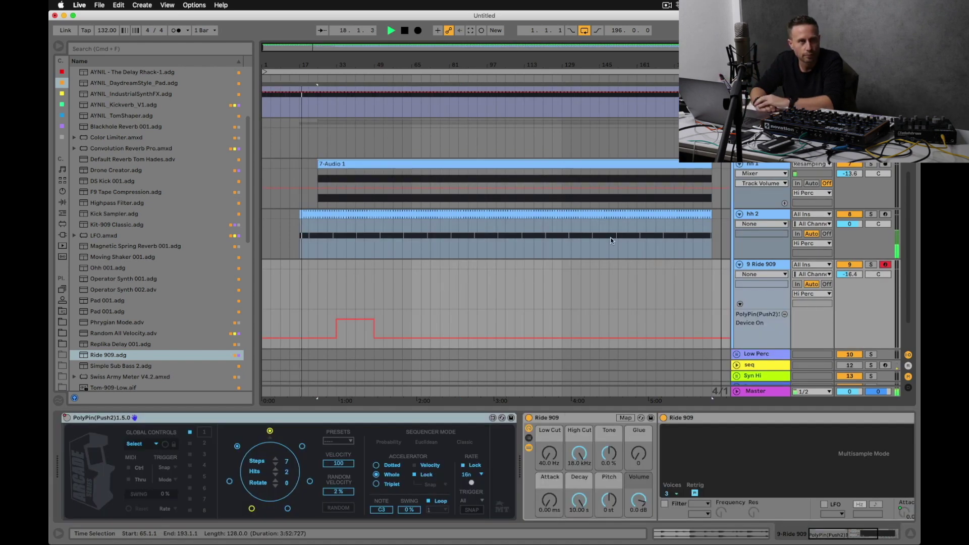
scroll(610, 237, "down", 2)
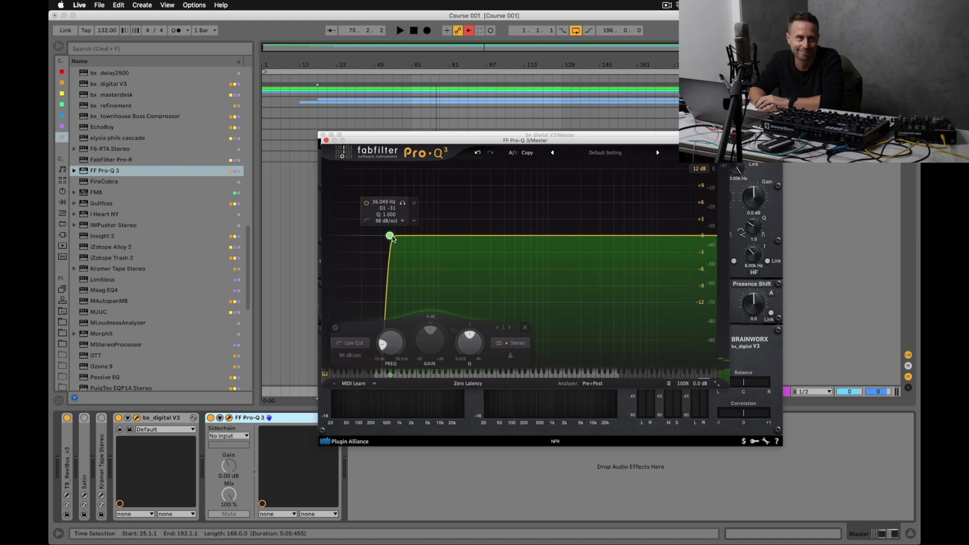
Move the Pro-Q 3 low cut band to about 25 Hz with a 12 dB/oct slope.
scroll(393, 239, "down", 4)
scroll(393, 238, "down", 2)
scroll(392, 238, "down", 1)
left_click_drag(392, 237, 374, 238)
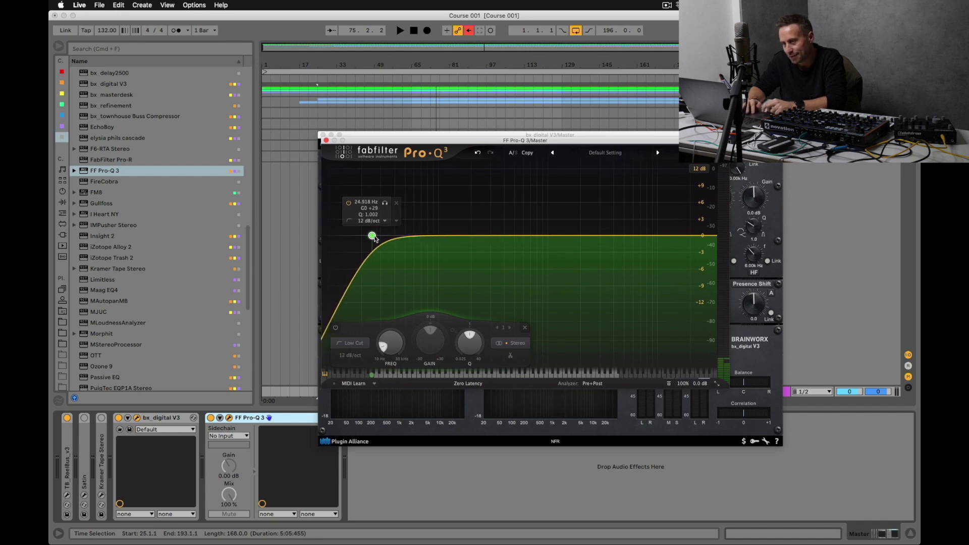
Replace the low cut band with a low shelf at about 31 Hz, Q about 2.5, and lower its gain.
left_click(397, 205)
left_click(382, 236)
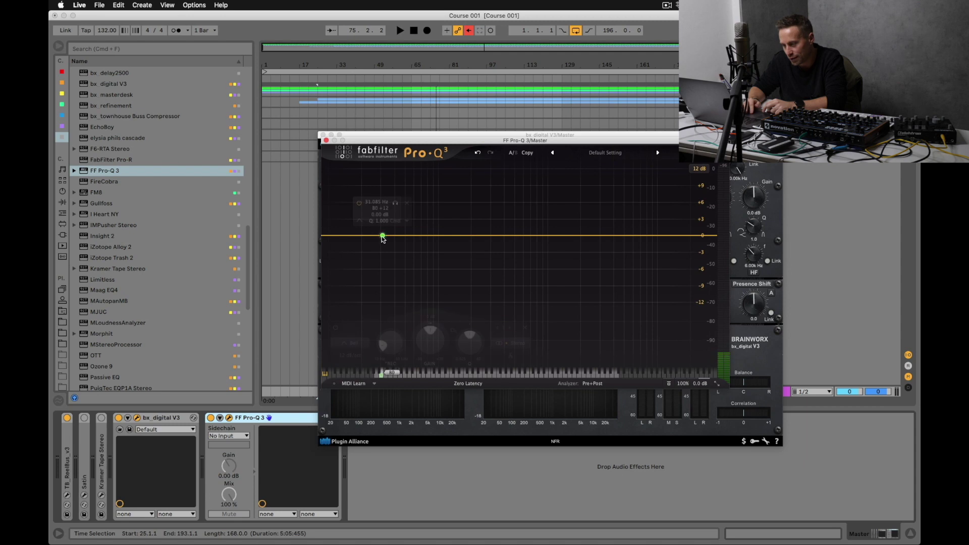
left_click(354, 344)
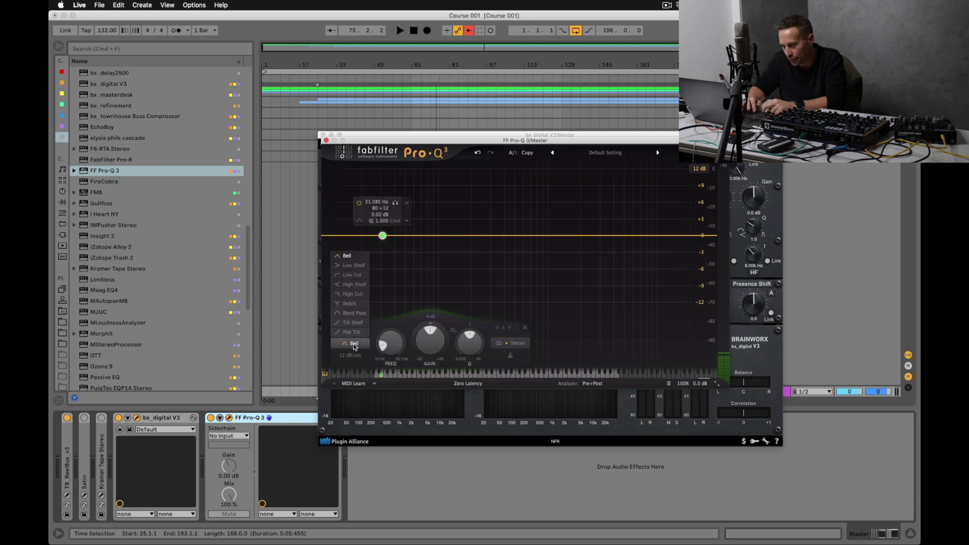
left_click(352, 265)
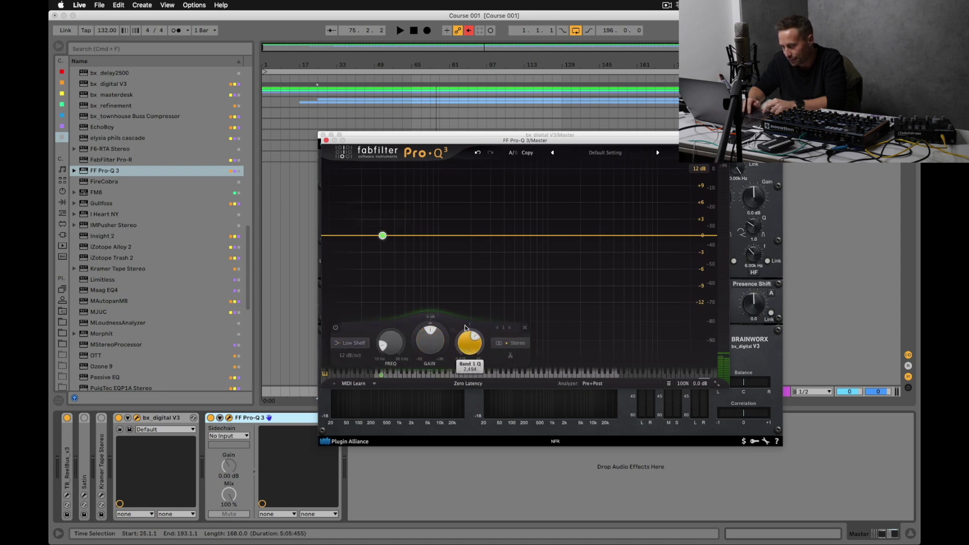
left_click_drag(430, 339, 437, 377)
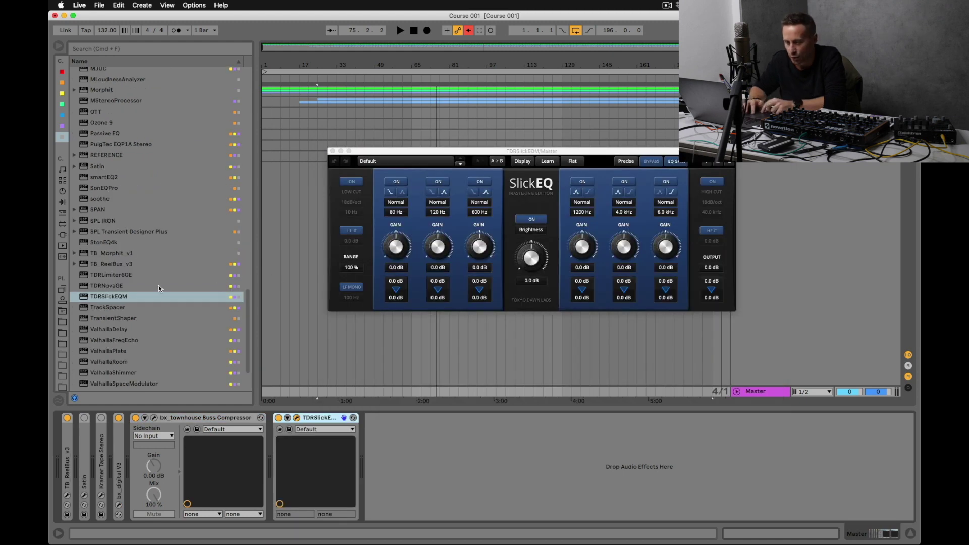
Add TDRLimiter6GE after TDRSlickEQM on the Master track.
right_click(123, 278)
left_click(128, 275)
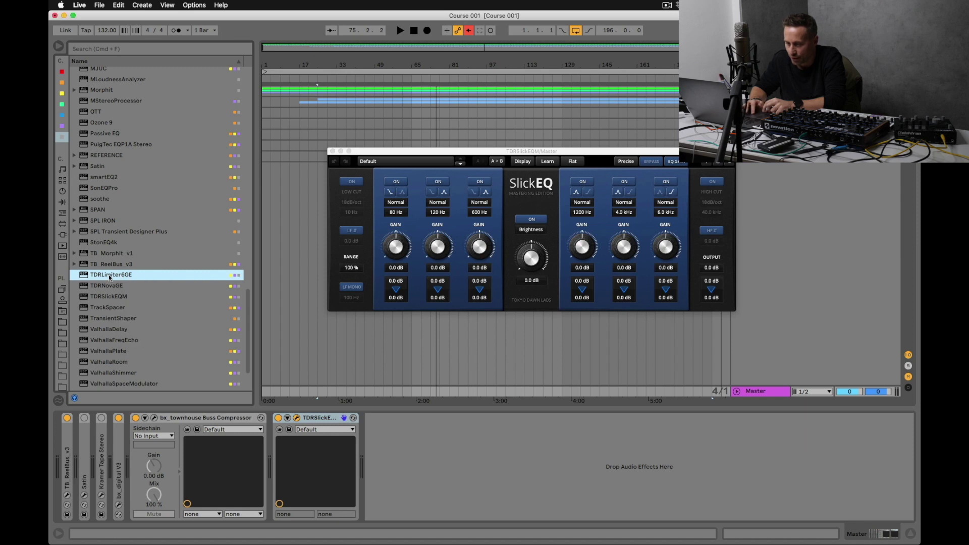
left_click_drag(99, 277, 454, 439)
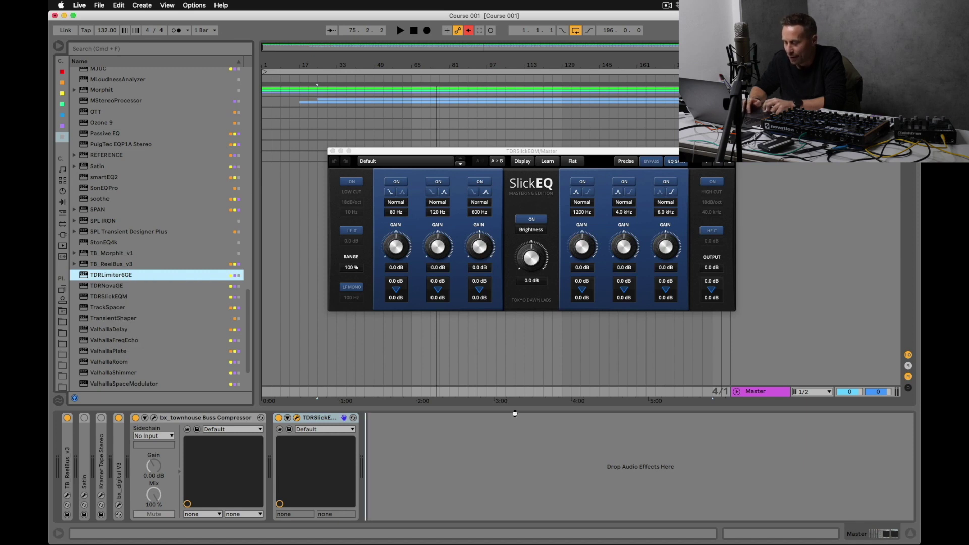